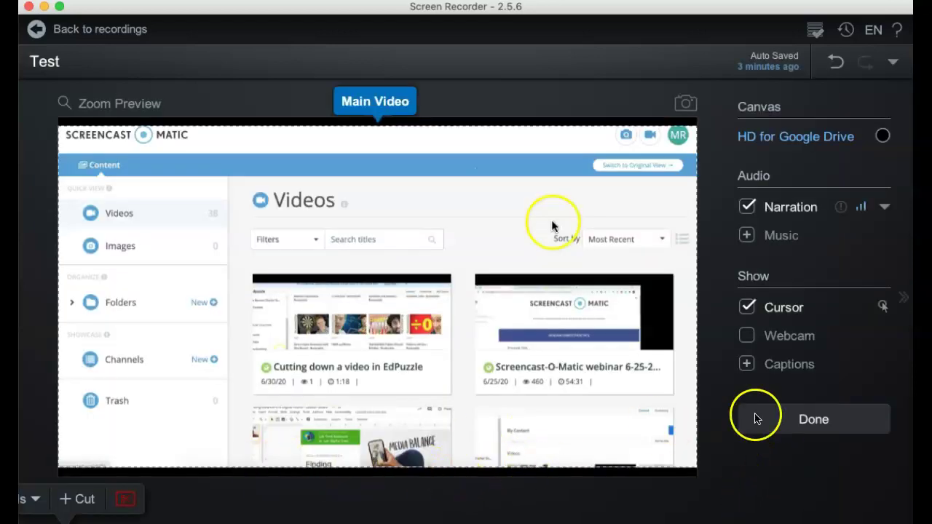
Step: Finish editing the Test recording, show the additional upload destinations and choose YouTube as the destination
left_click(814, 420)
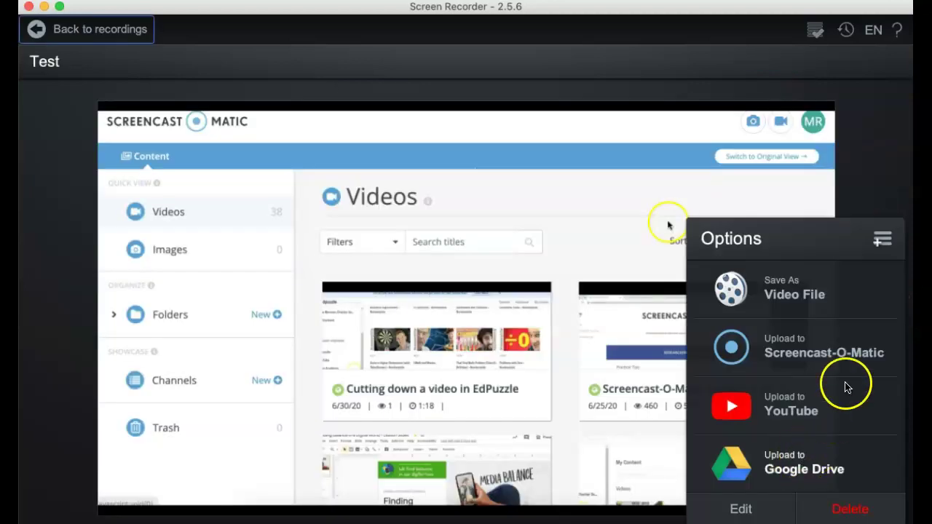
left_click(884, 241)
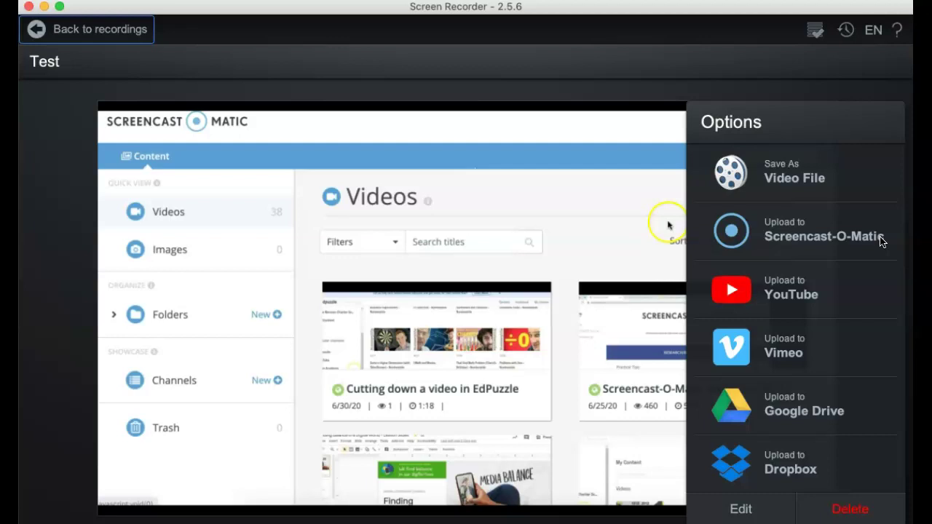
left_click(792, 294)
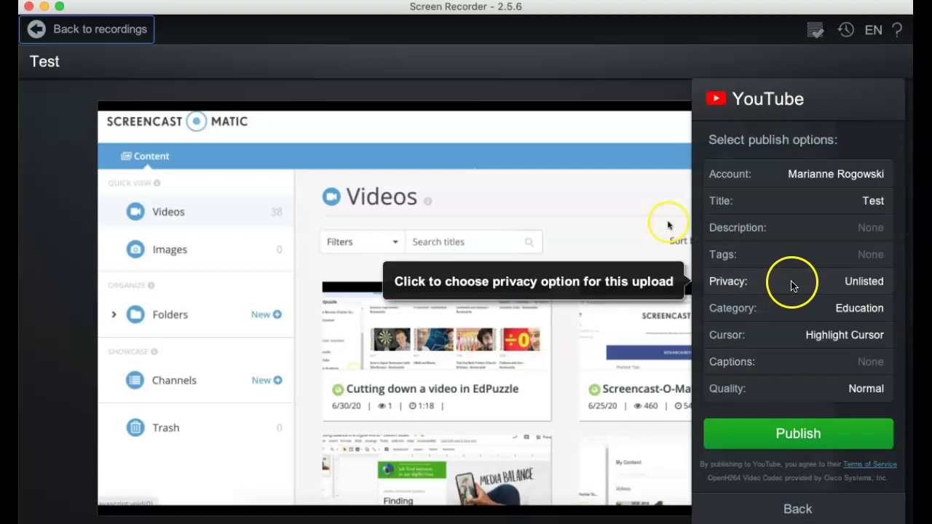
Step: Add a YouTube account for the upload by signing in with the personal Google account in the web browser and allowing access
left_click(816, 177)
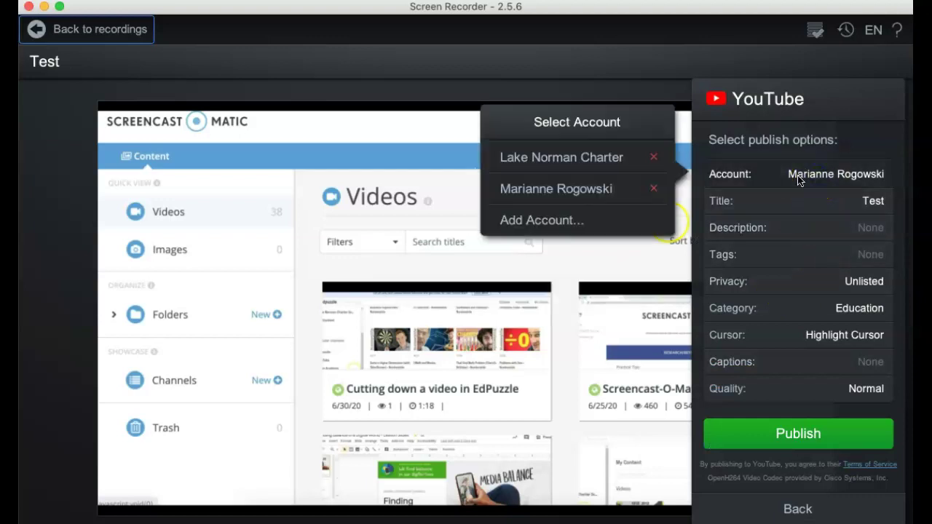
left_click(565, 223)
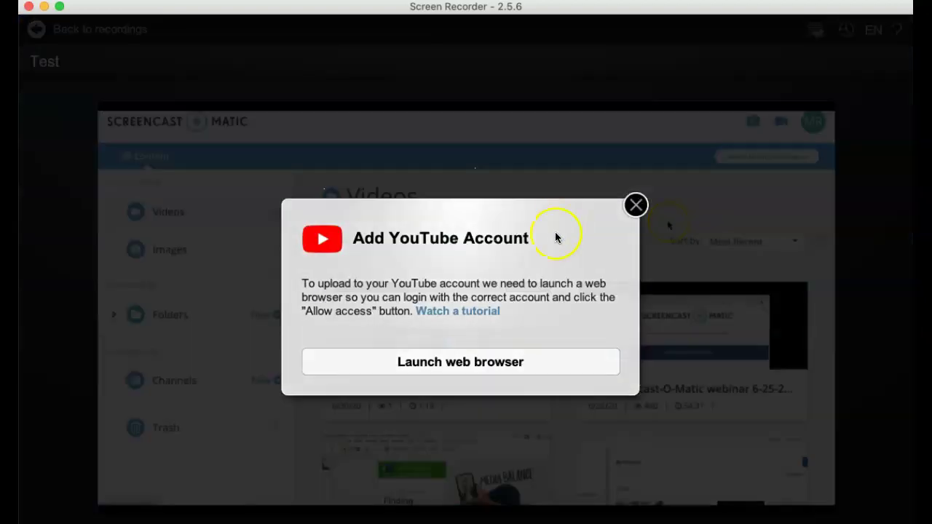
left_click(470, 368)
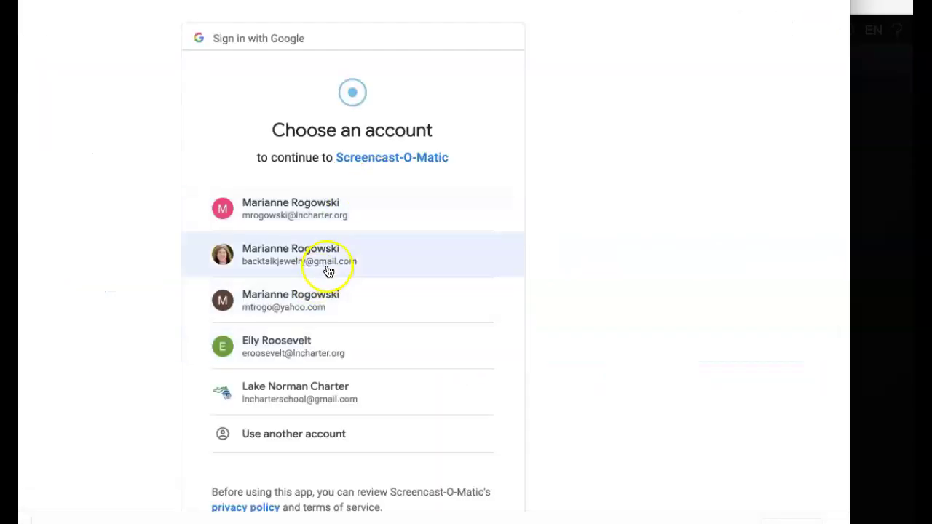
left_click(327, 266)
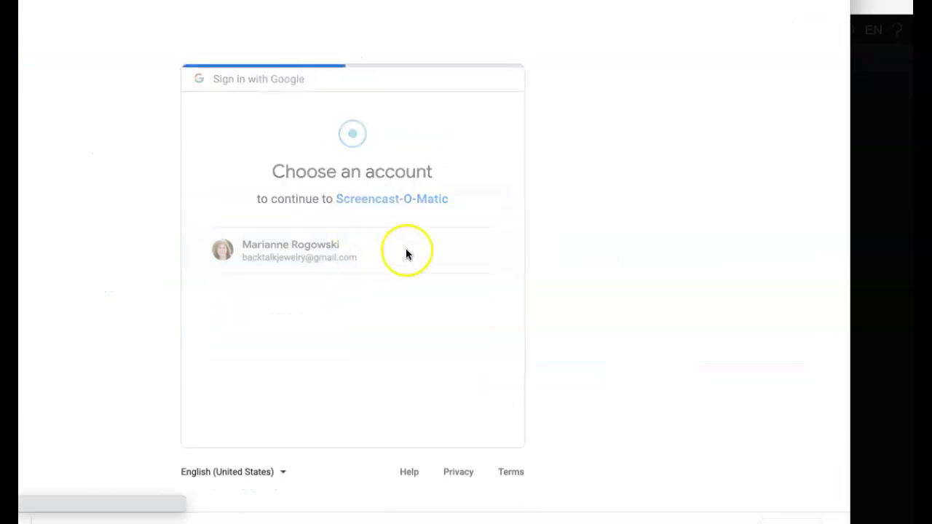
left_click(468, 497)
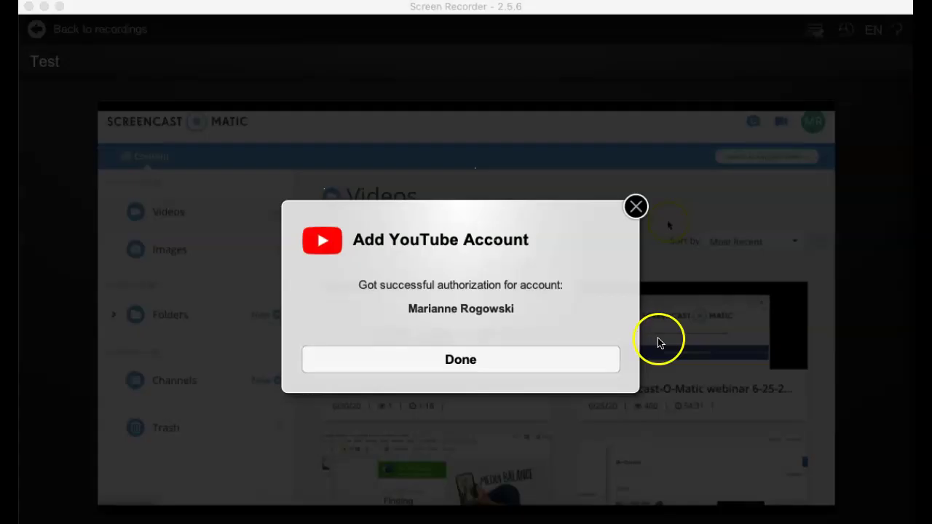
left_click(469, 360)
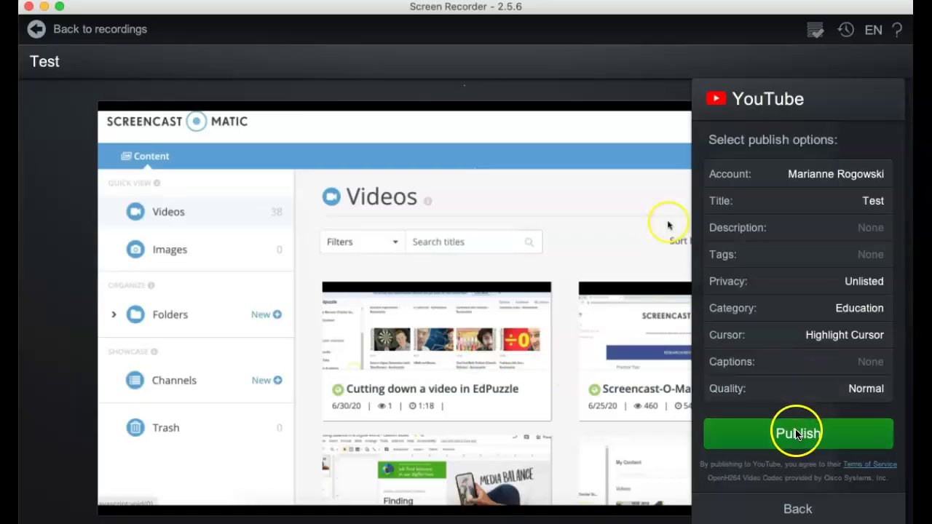
Step: Check the title and privacy options and publish the recording to YouTube as an unlisted video titled Test
left_click(857, 201)
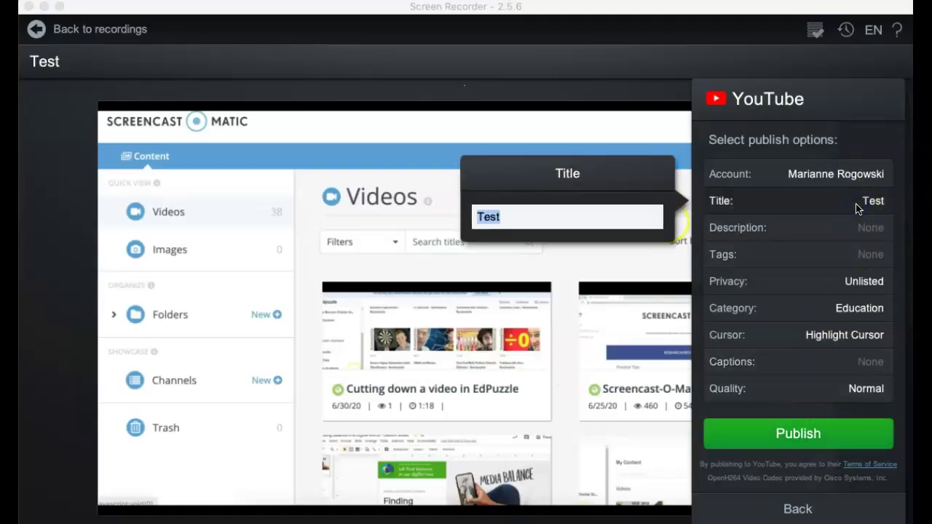
left_click(538, 226)
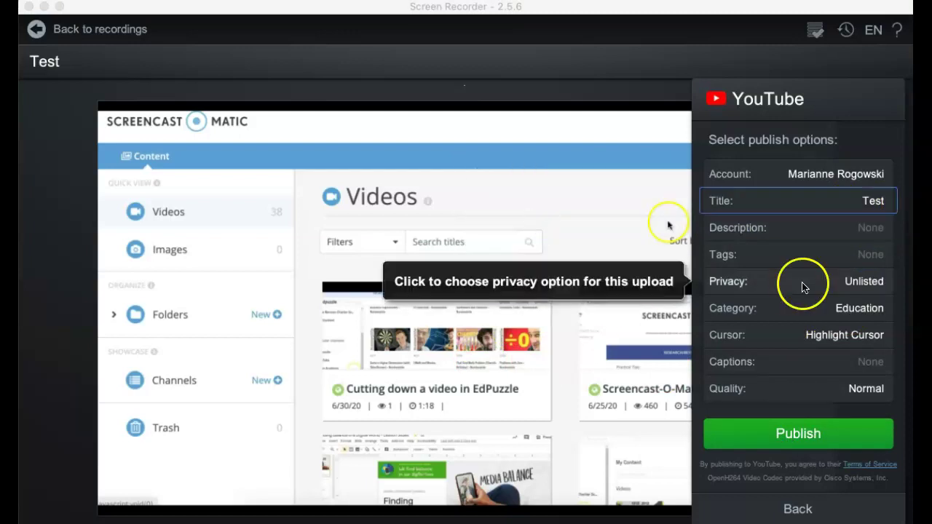
left_click(870, 286)
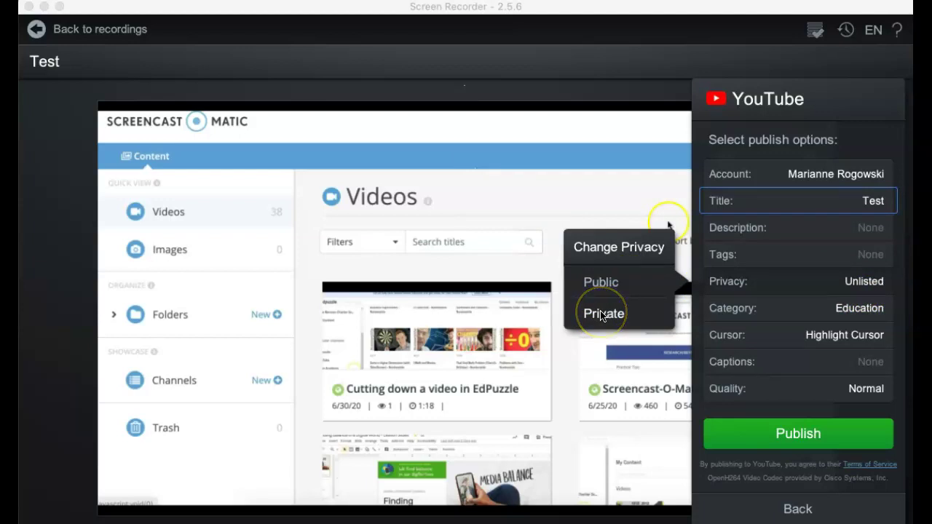
left_click(755, 290)
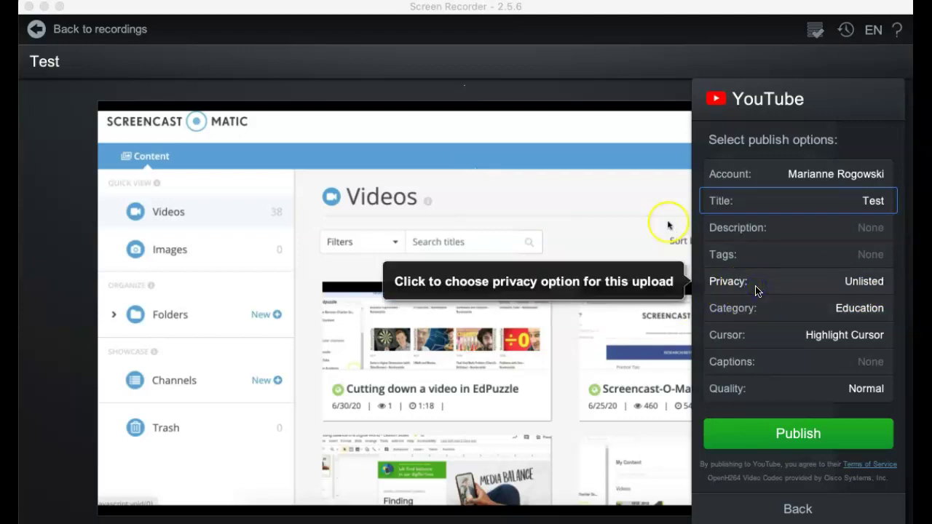
left_click(791, 435)
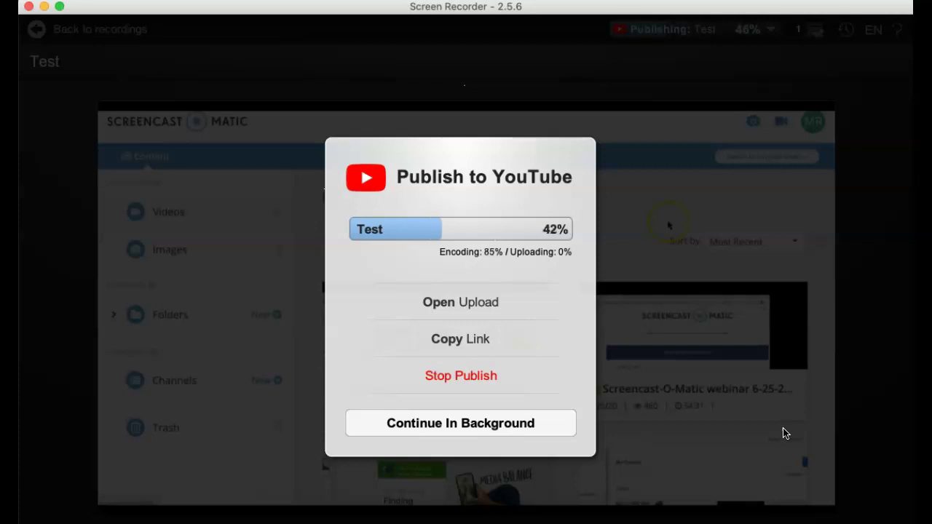
Step: Copy the published video's link, dismiss the YouTube publishing summary and close the recorder window
left_click(785, 418)
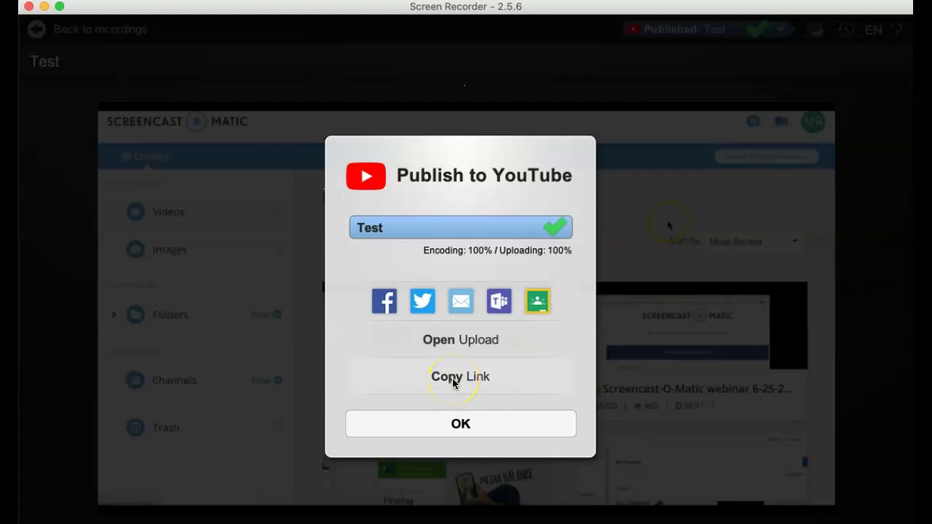
left_click(444, 424)
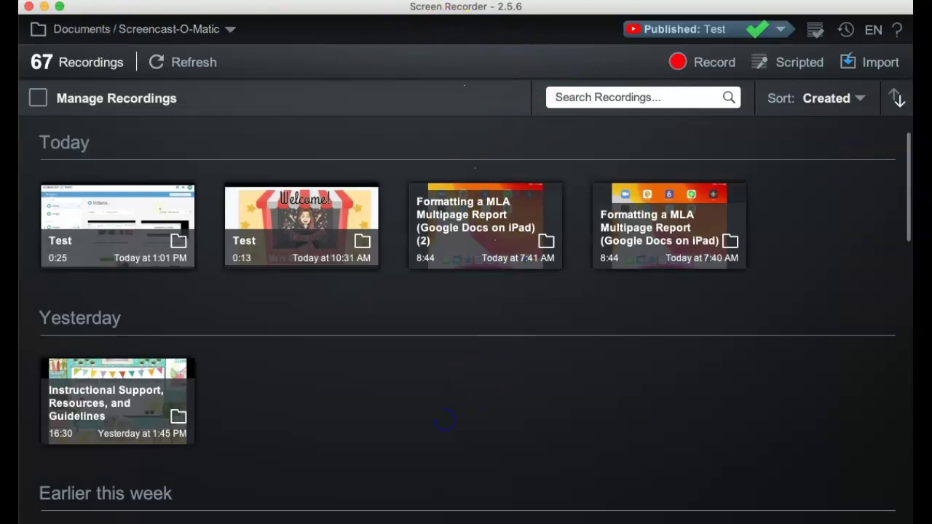
left_click(29, 6)
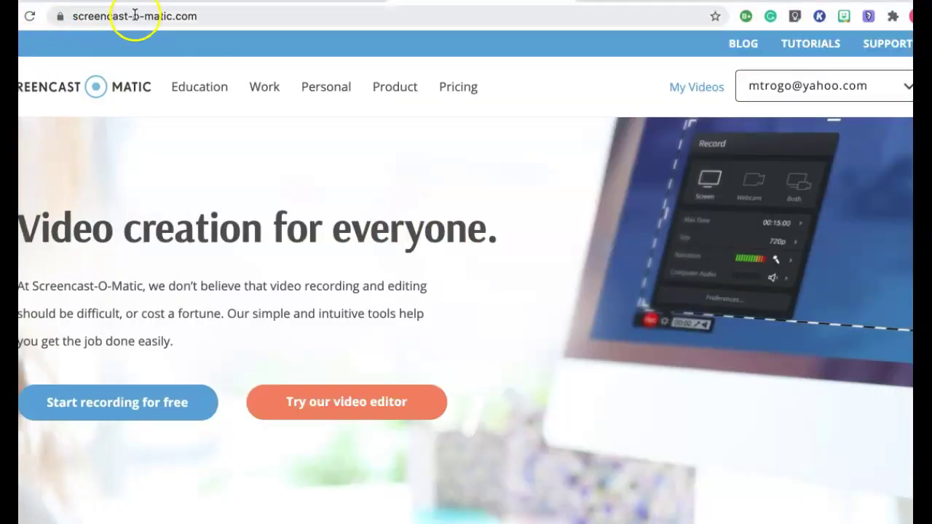
Step: Open the copied YouTube link in the web browser, reload the page and pause the video
left_click(134, 15)
type("http://youtu.be/R60jzk9-DIY?hd=1")
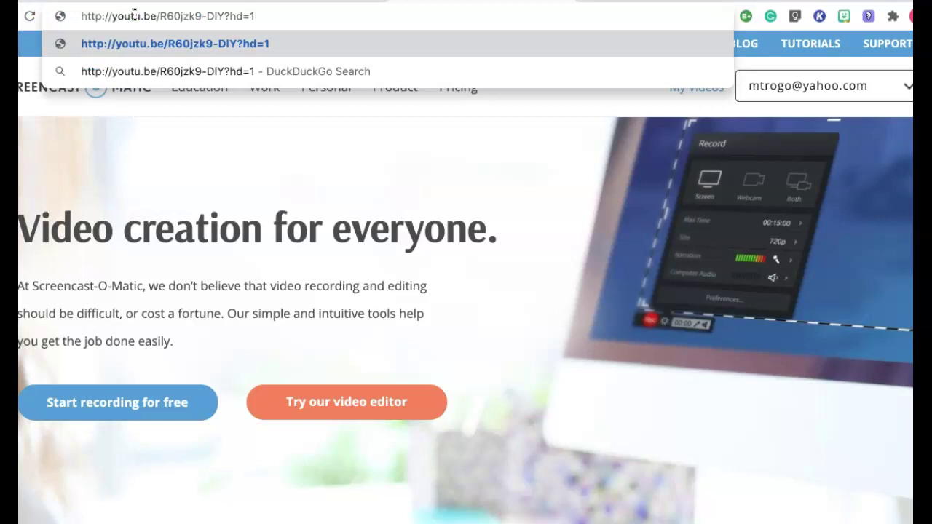
key("Return")
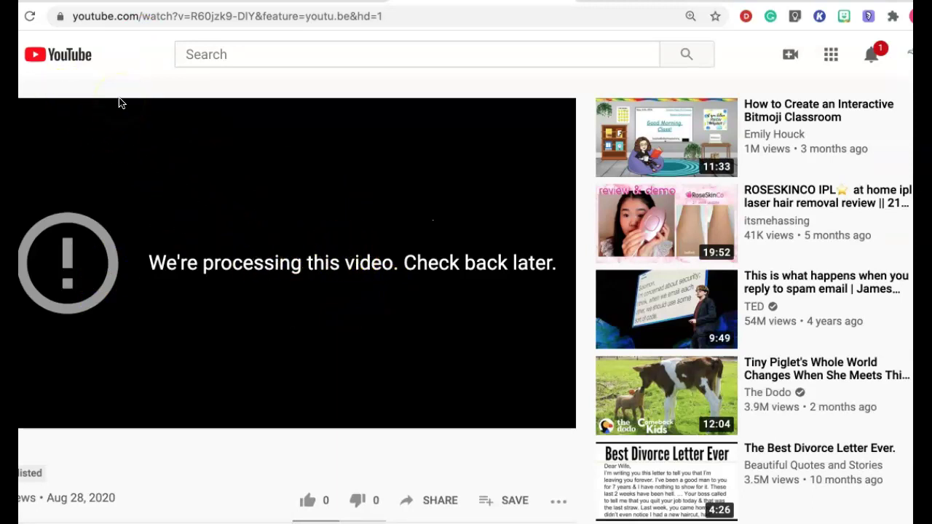
left_click(30, 18)
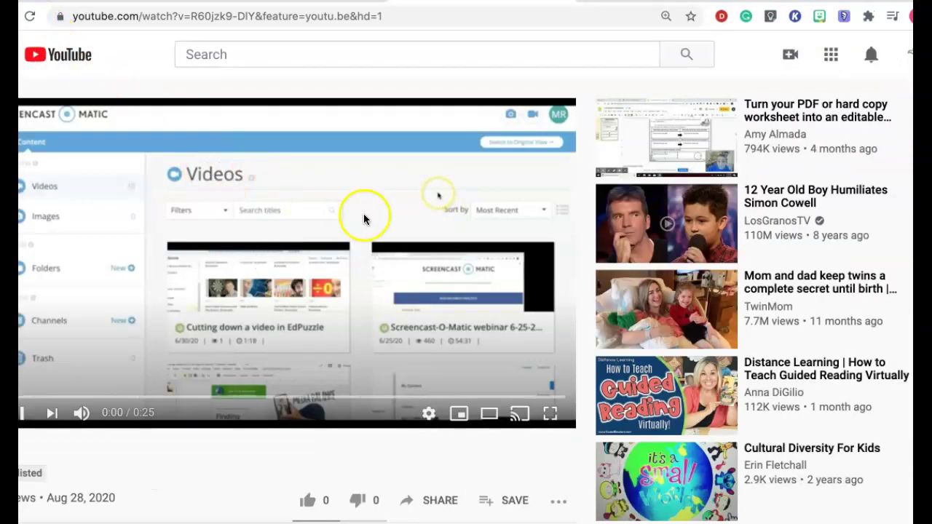
left_click(24, 421)
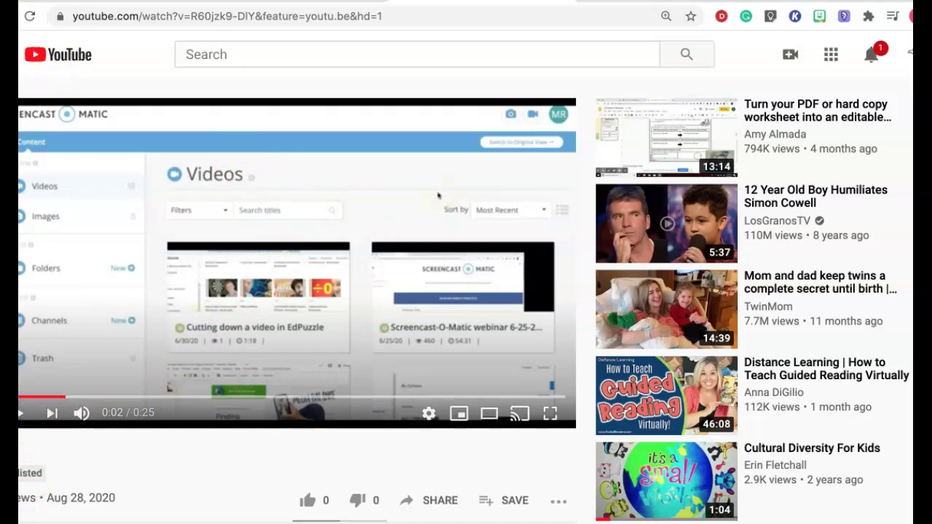
Step: View the embed code in the video's sharing options and close it
left_click(431, 501)
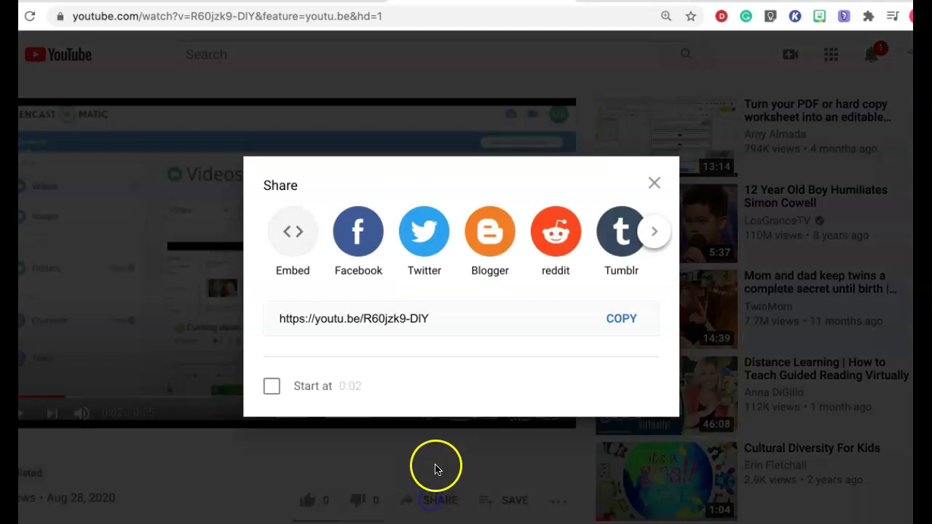
left_click(291, 236)
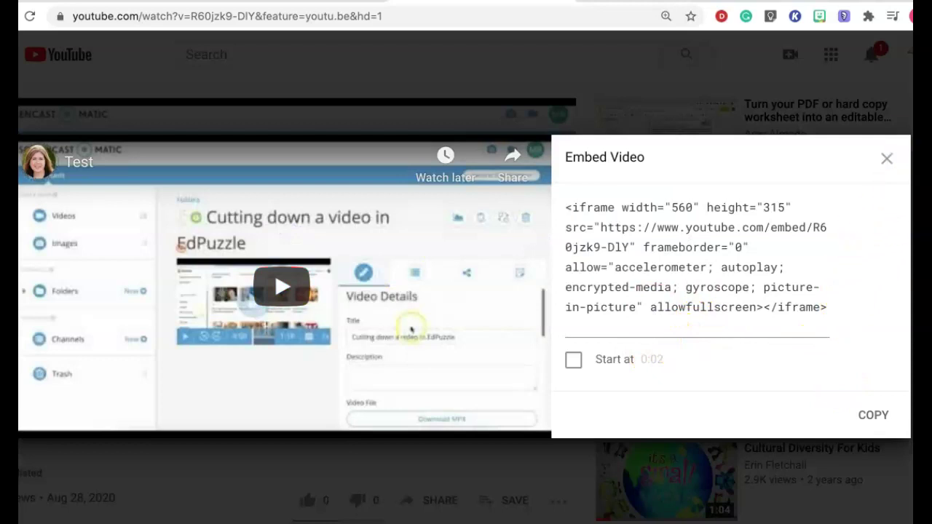
left_click(887, 158)
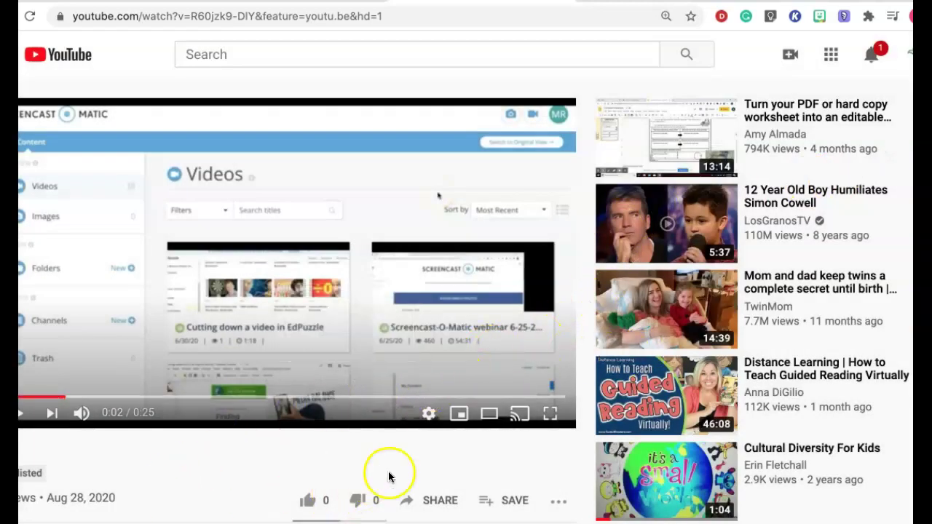
Step: Copy the YouTube video's share link and close the sharing options
left_click(425, 500)
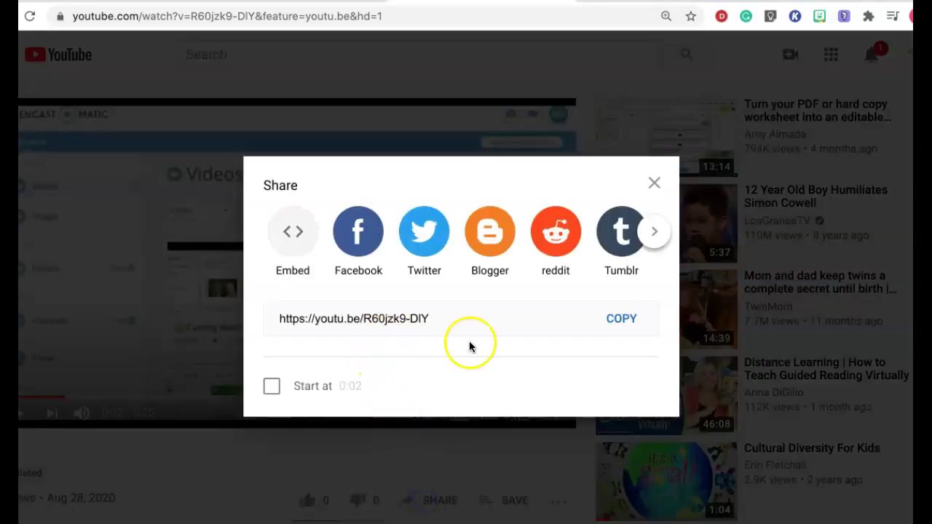
left_click(609, 318)
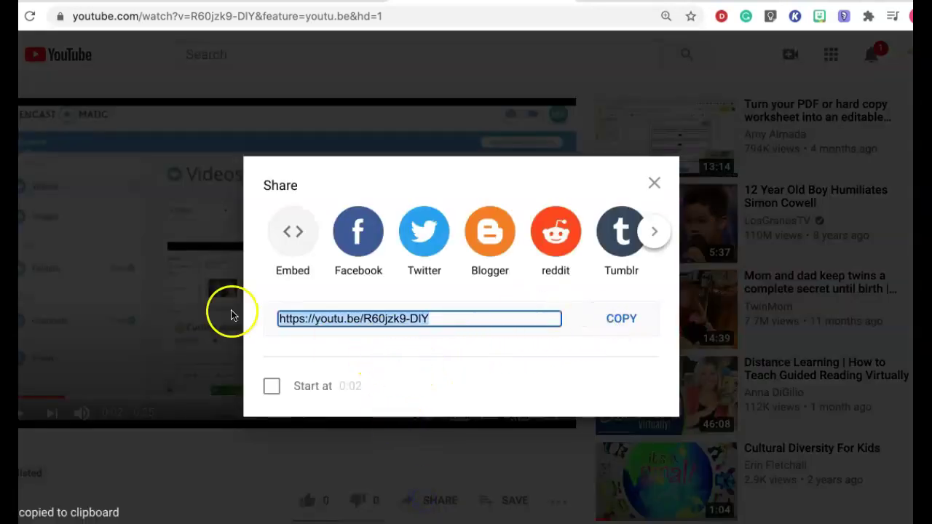
left_click(208, 308)
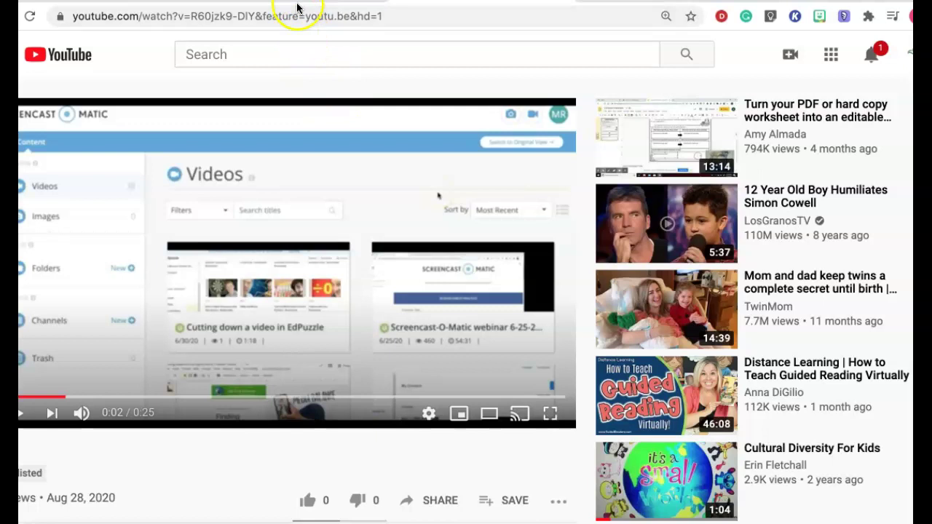
Step: Return to the Screencast-O-Matic site, relaunch the recorder, open the 0:25 Test recording and choose Google Drive as the upload destination
left_click(120, 1)
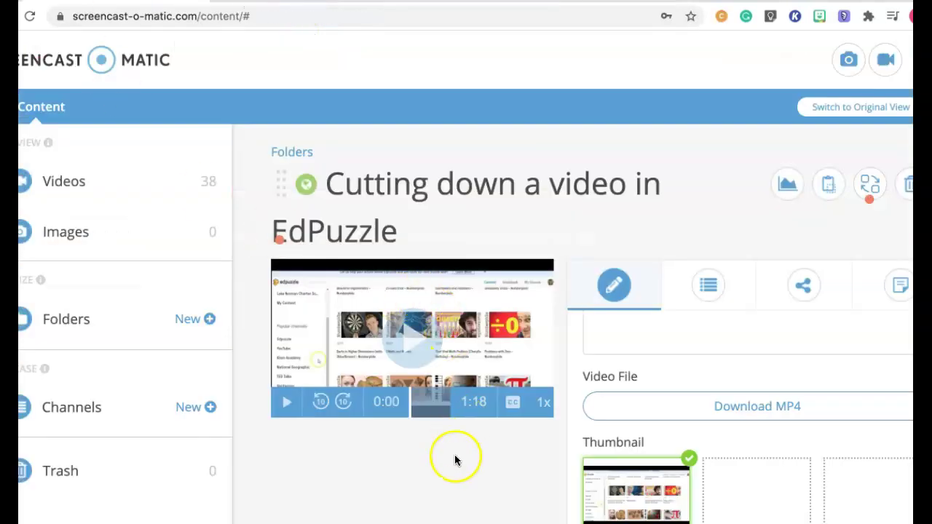
left_click(869, 195)
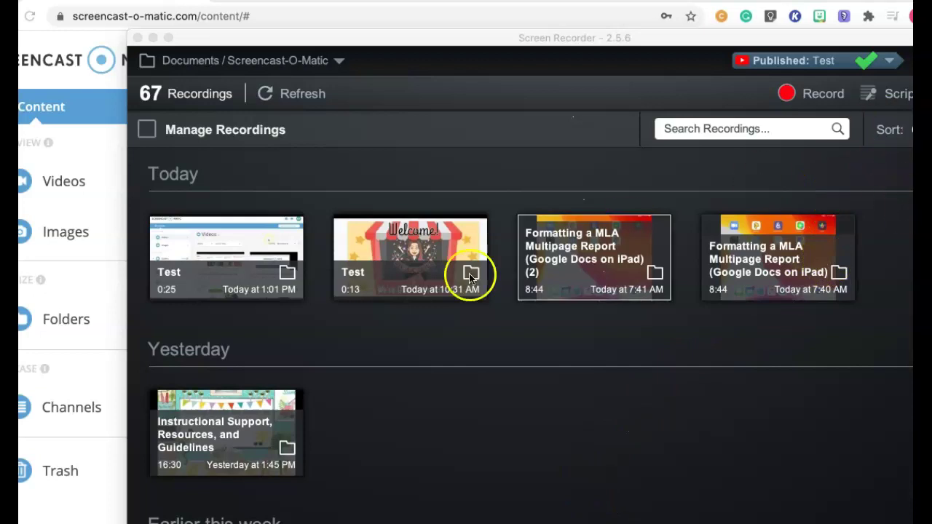
left_click(210, 262)
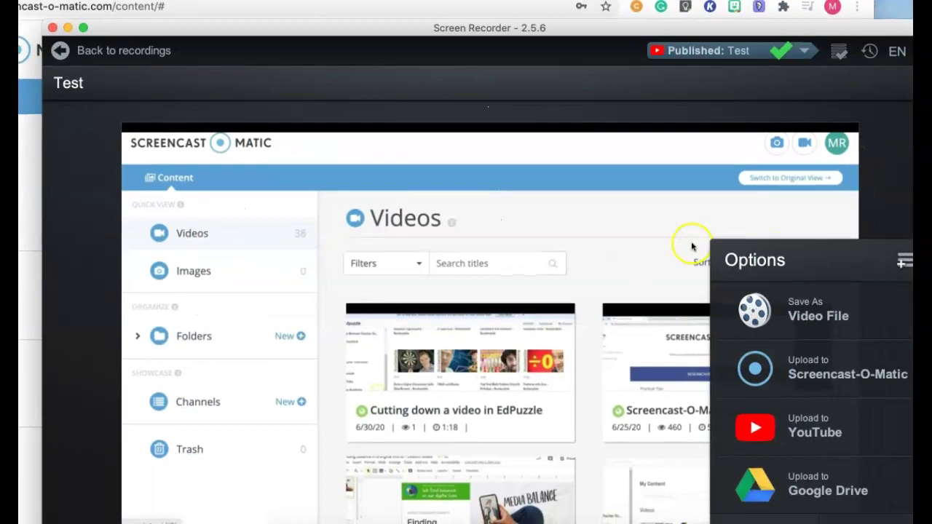
left_click(806, 487)
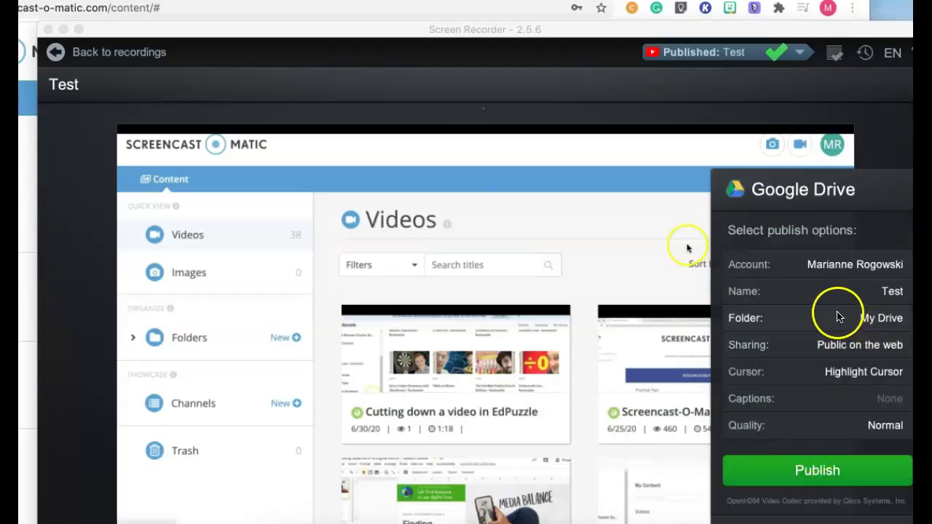
Step: Add a Google account for publishing to Google Drive by choosing the personal Gmail account and allowing Screencast-O-Matic access to its Drive files
left_click(786, 268)
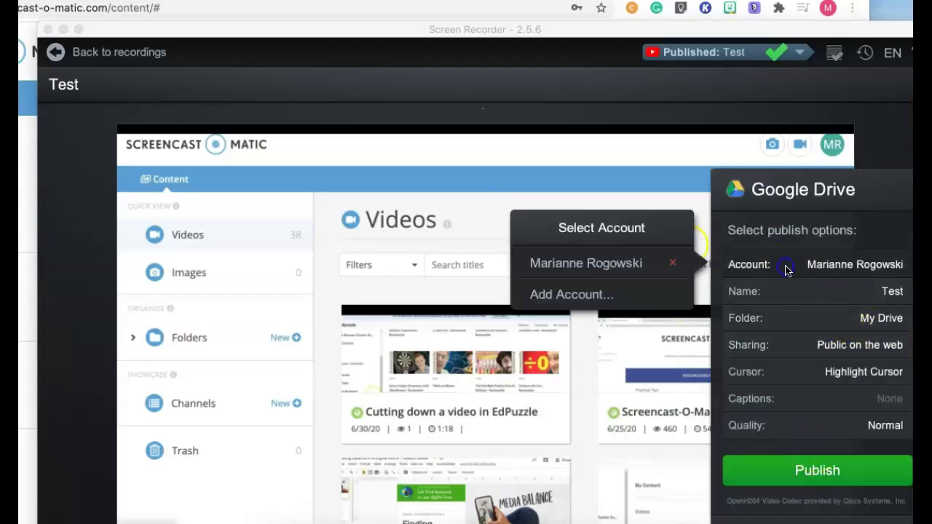
left_click(594, 295)
left_click(478, 384)
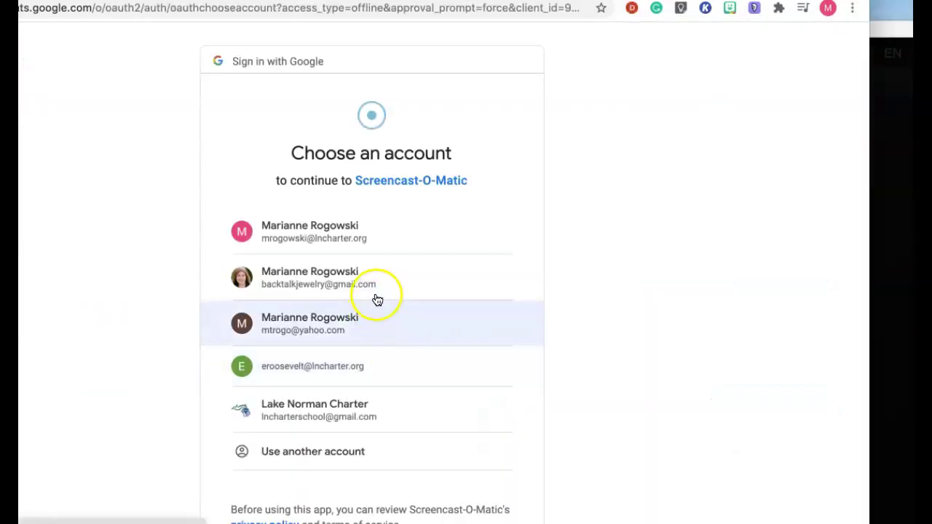
left_click(376, 287)
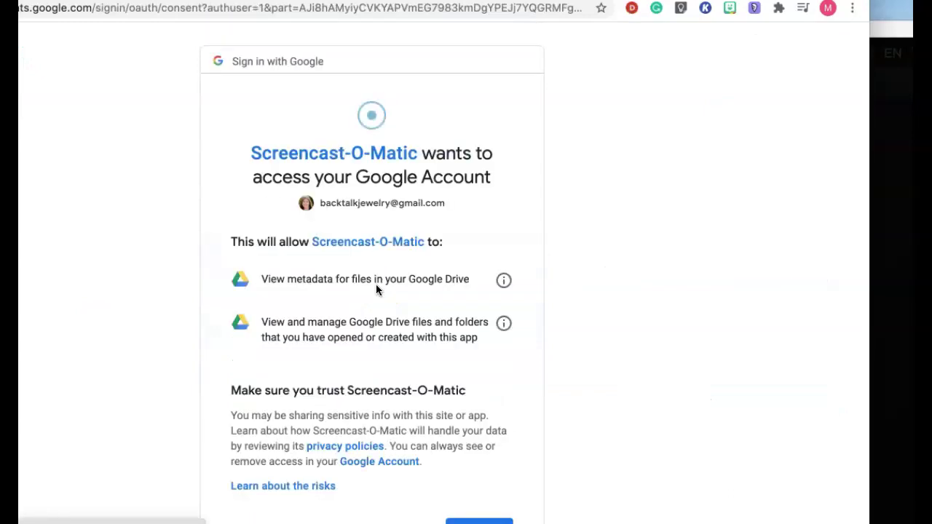
scroll(500, 519, "down", 1)
left_click(498, 514)
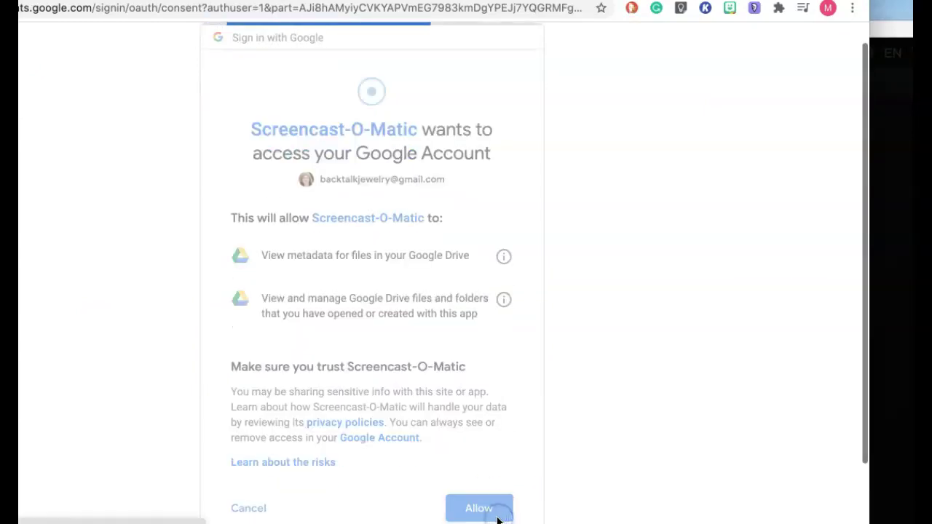
left_click(480, 377)
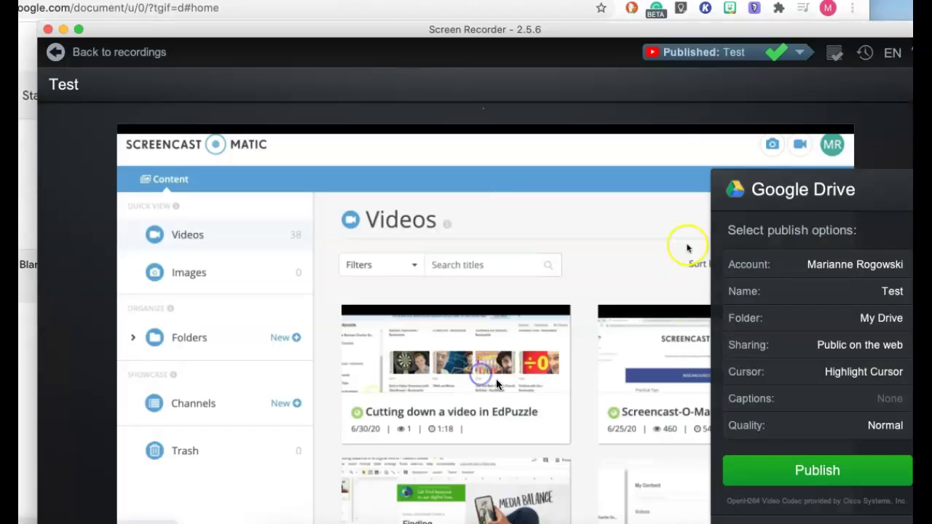
Step: Check the account choices, publish the Test recording to My Drive as public on the web, copy its link and close the publish dialog
left_click(763, 267)
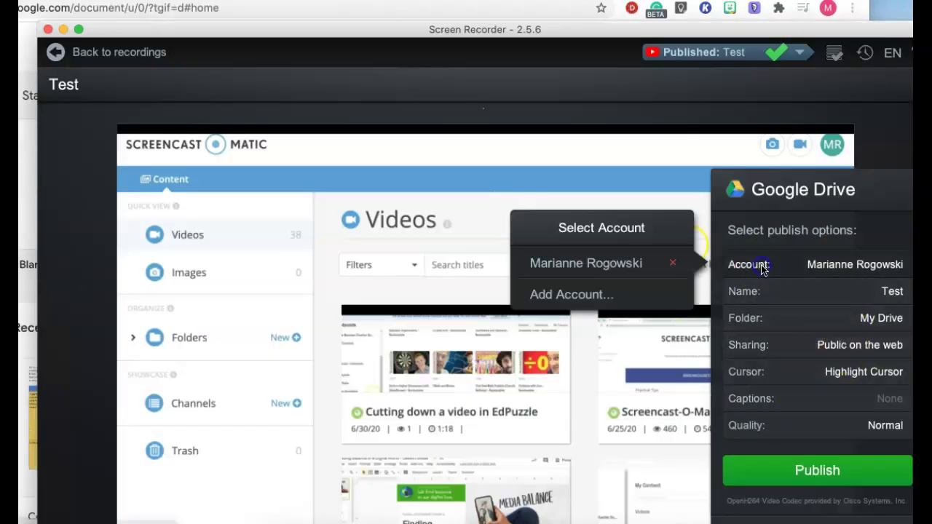
left_click(810, 471)
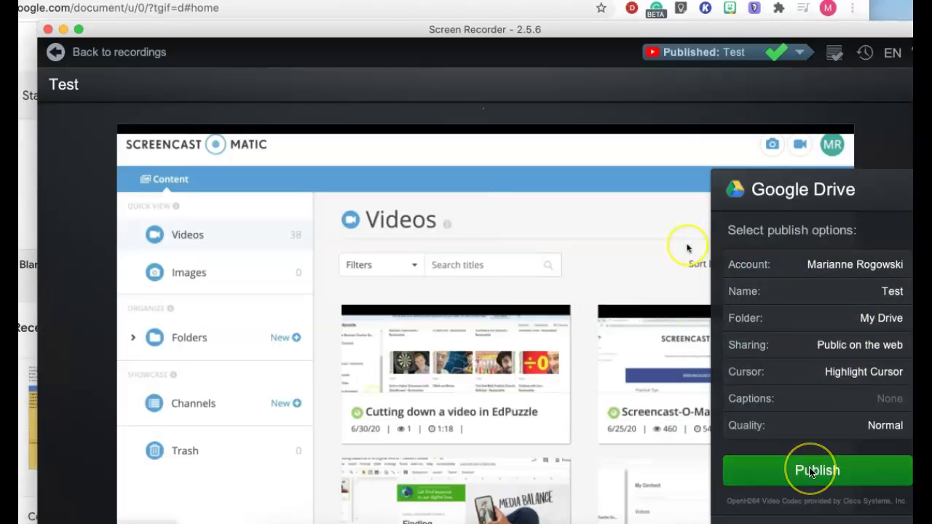
left_click(810, 470)
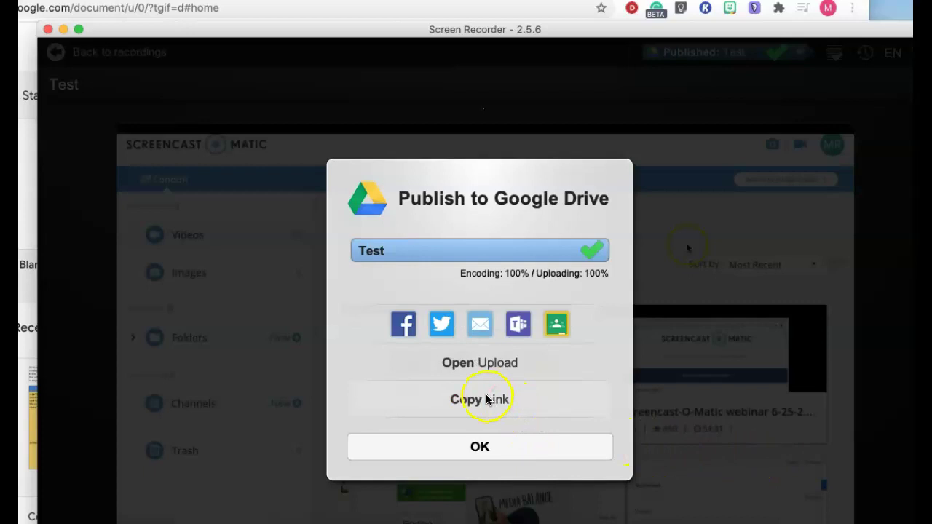
left_click(480, 447)
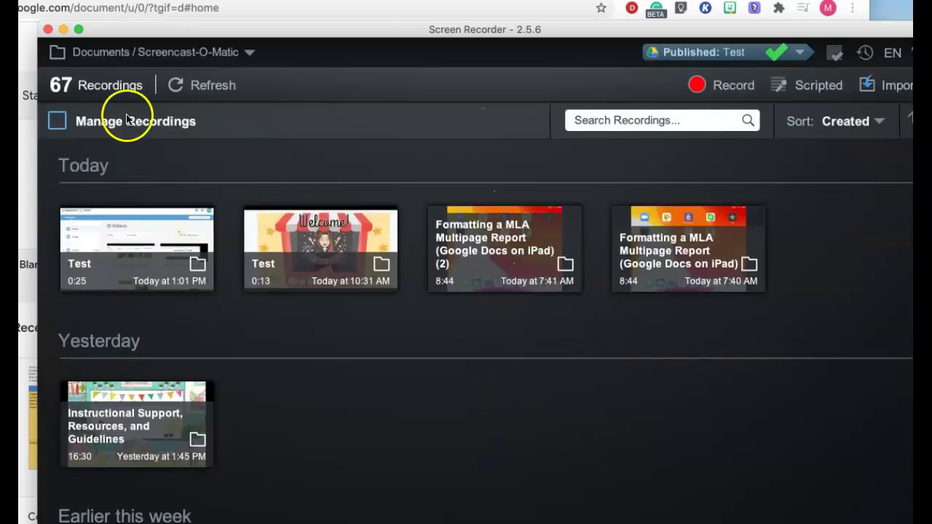
Step: Open the copied Google Drive link in the web browser and reload the video page
left_click(279, 9)
key("ctrl+v")
key("Return")
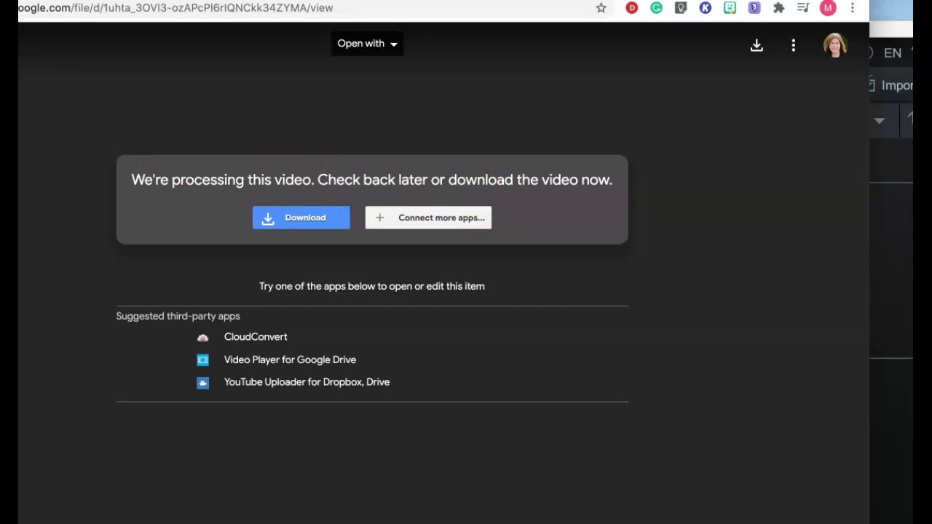
key("super+r")
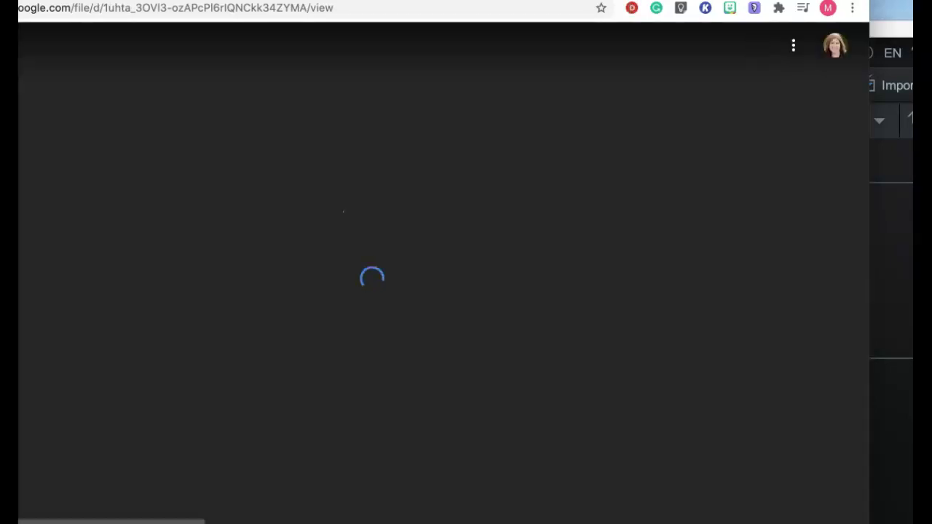